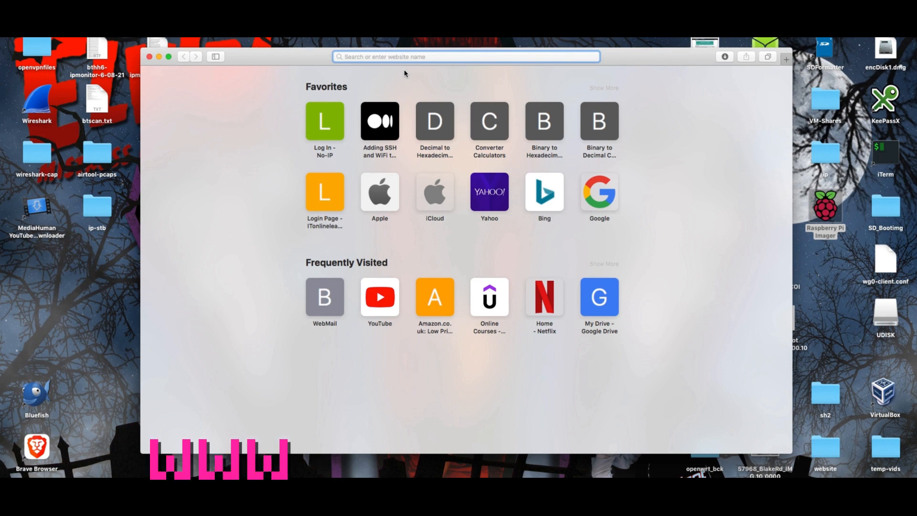
Open the raspberrypi.org website and go to the software page for Raspberry Pi computers.
type("rasp")
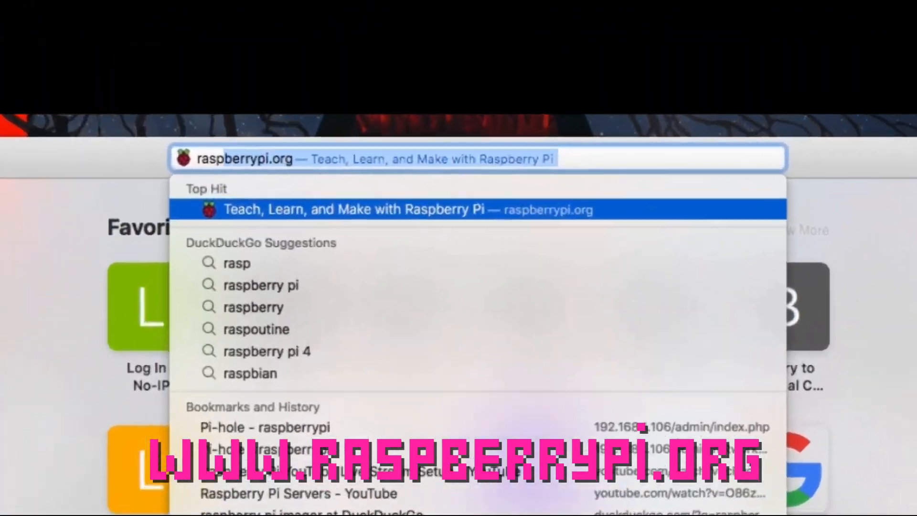
key("Return")
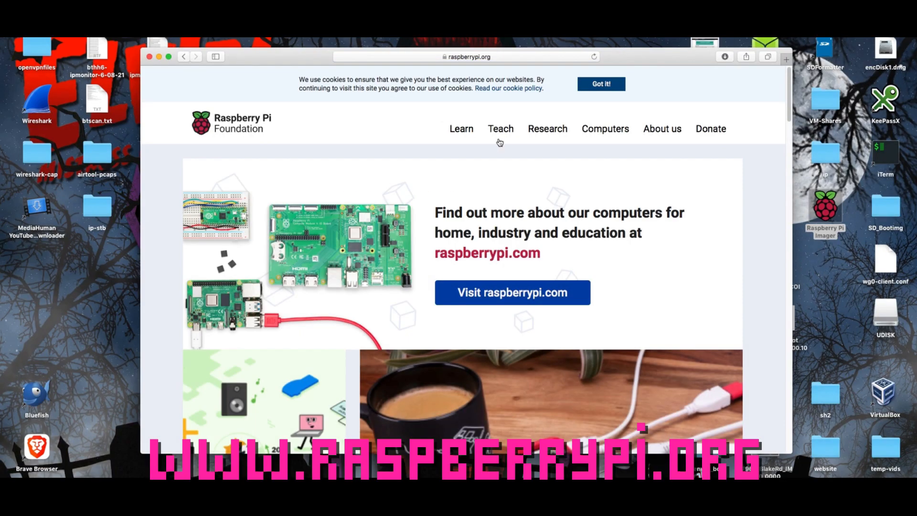
mouse_move(498, 142)
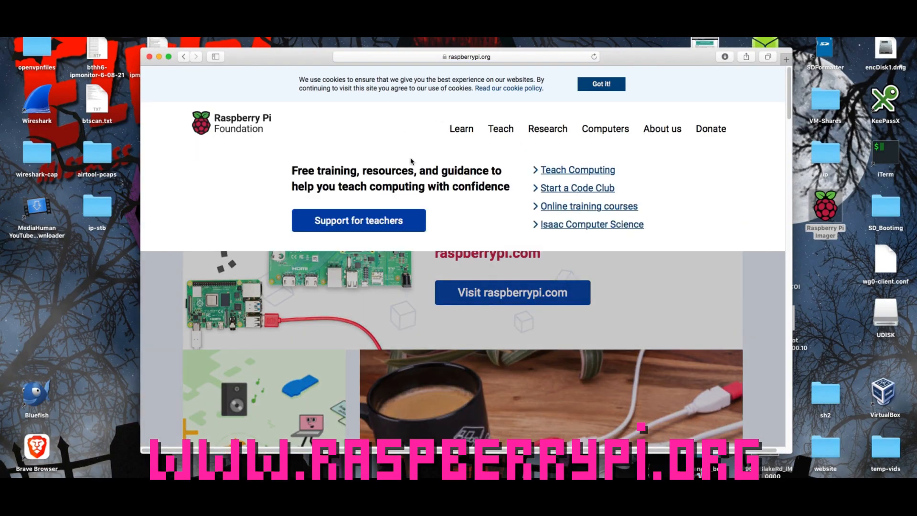
mouse_move(613, 134)
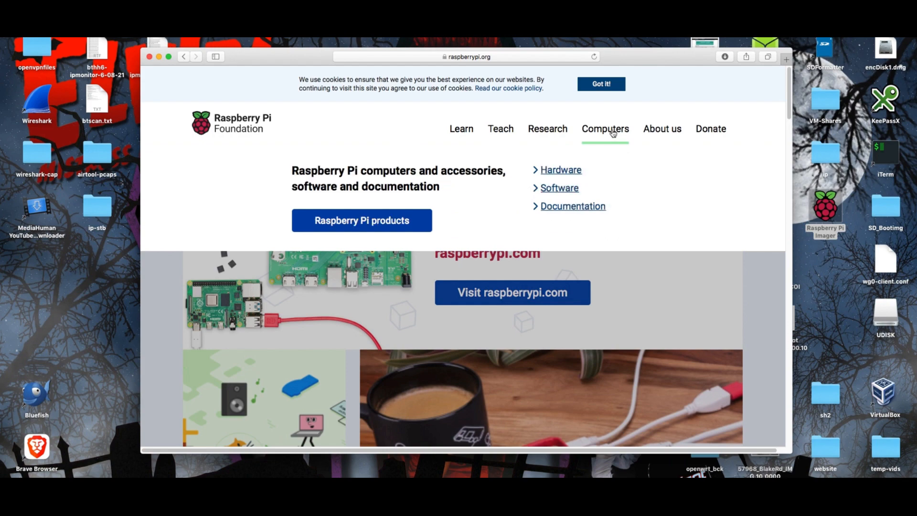
left_click(563, 190)
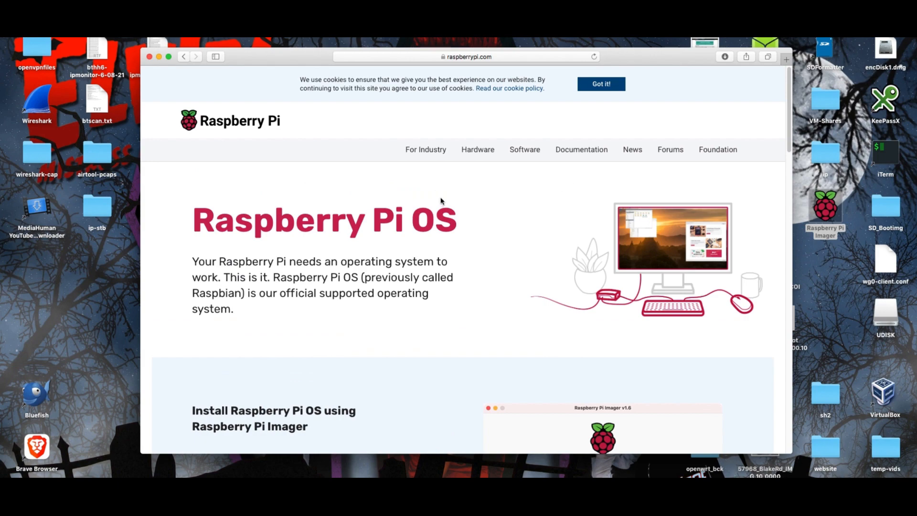
Examine the Raspberry Pi Imager section of the page, including the download options per operating system and the terminal install command.
scroll(441, 202, "down", 3)
scroll(372, 180, "up", 3)
scroll(406, 174, "down", 5)
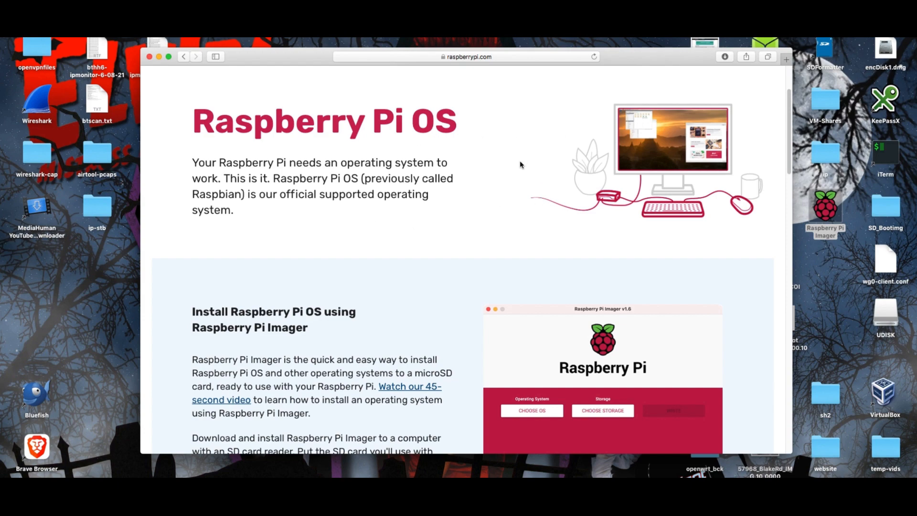
scroll(437, 174, "down", 5)
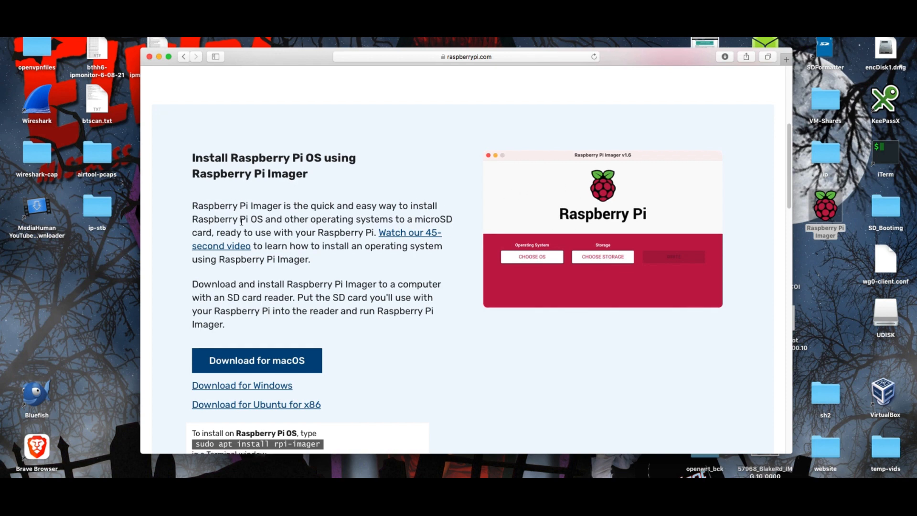
scroll(215, 206, "down", 1)
scroll(285, 239, "down", 2)
left_click(289, 297)
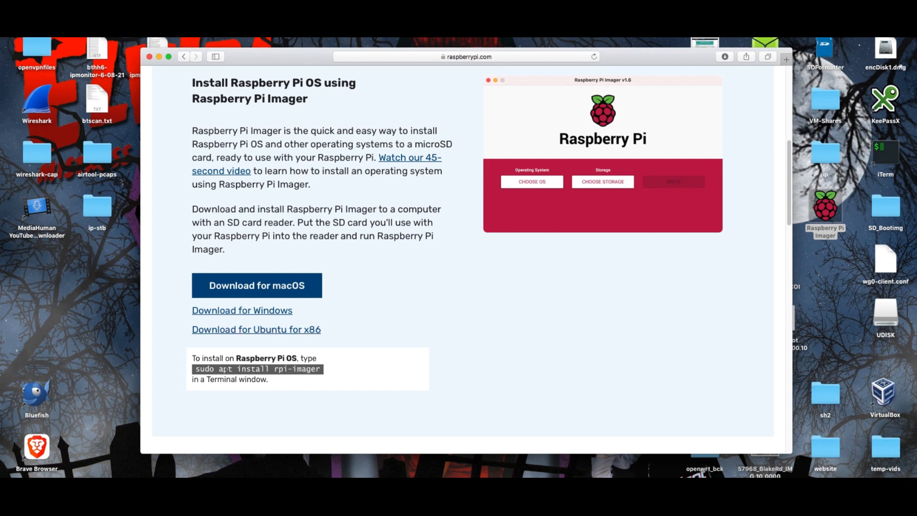
mouse_move(320, 370)
left_mouse_down()
mouse_move(194, 370)
mouse_move(322, 370)
left_mouse_up()
Switch to Raspberry Pi Imager and open the RetroPie images among the operating system choices.
double_click(826, 210)
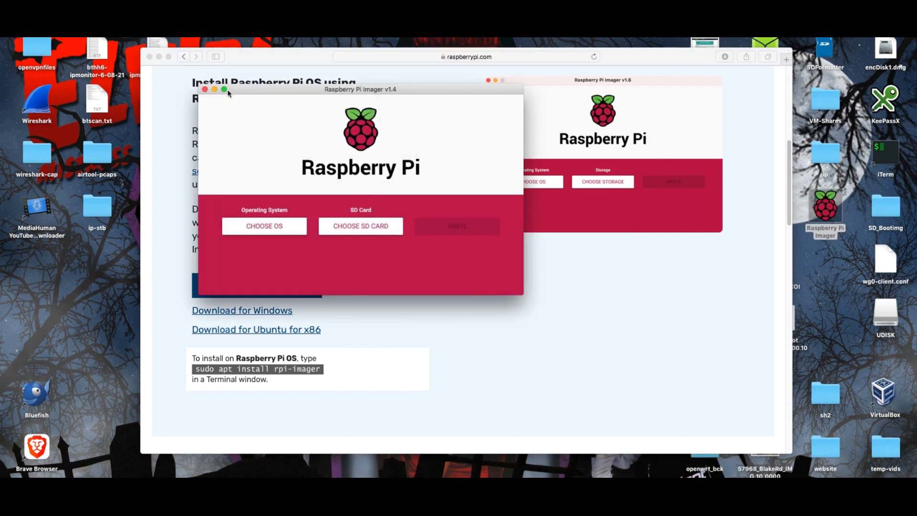
left_click(277, 230)
scroll(277, 230, "down", 5)
scroll(277, 230, "up", 5)
left_click(270, 187)
left_click(245, 142)
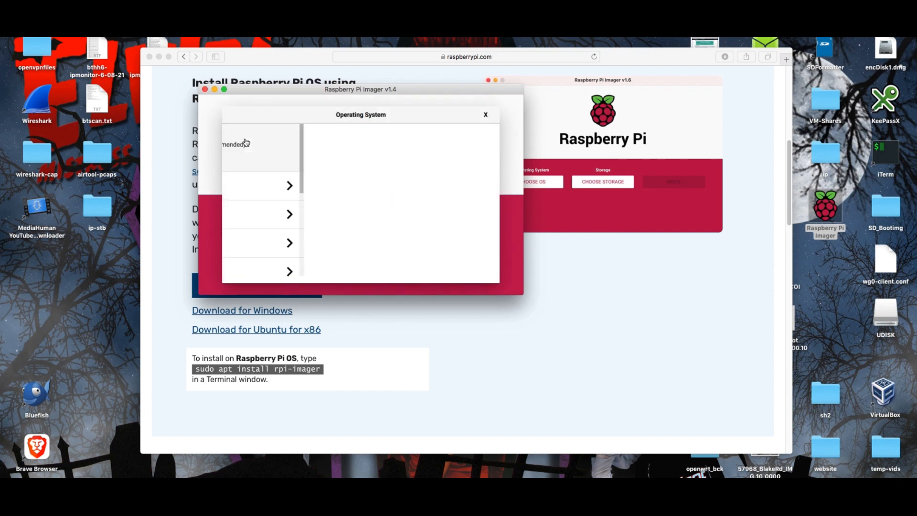
scroll(326, 190, "down", 3)
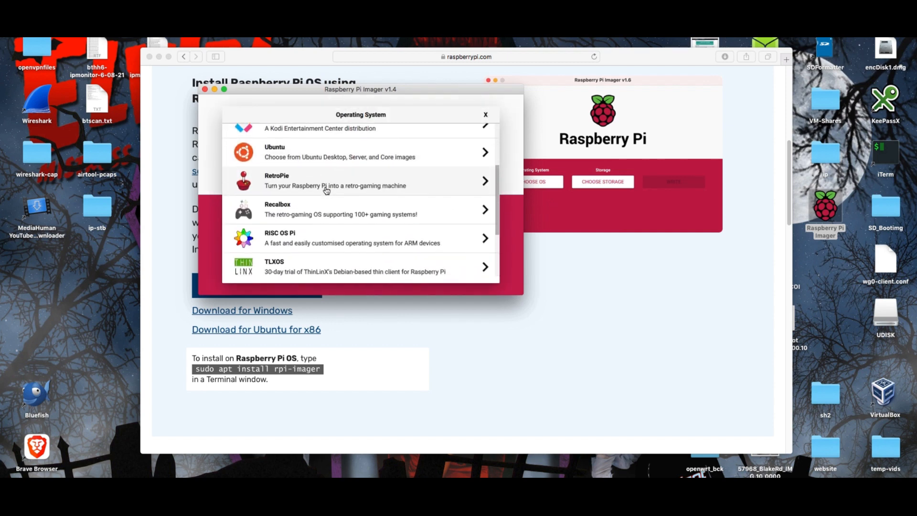
left_click(348, 173)
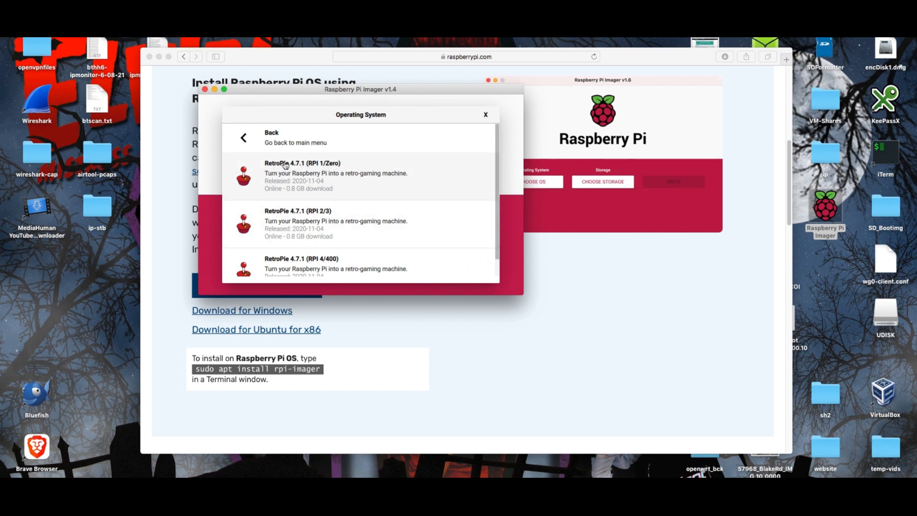
Review the RetroPie versions for the different Pi models and select RetroPie 4.7.1 (RPI 2/3) as the operating system.
scroll(313, 160, "down", 1)
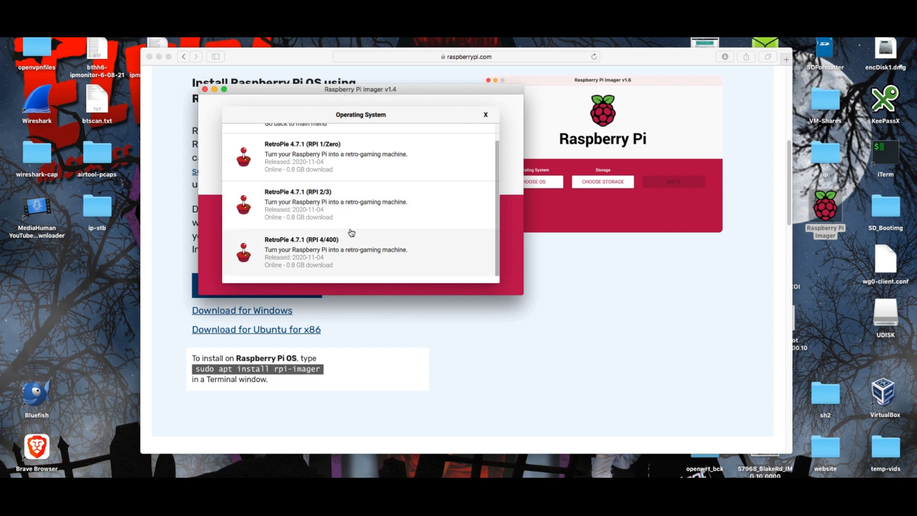
scroll(352, 236, "up", 1)
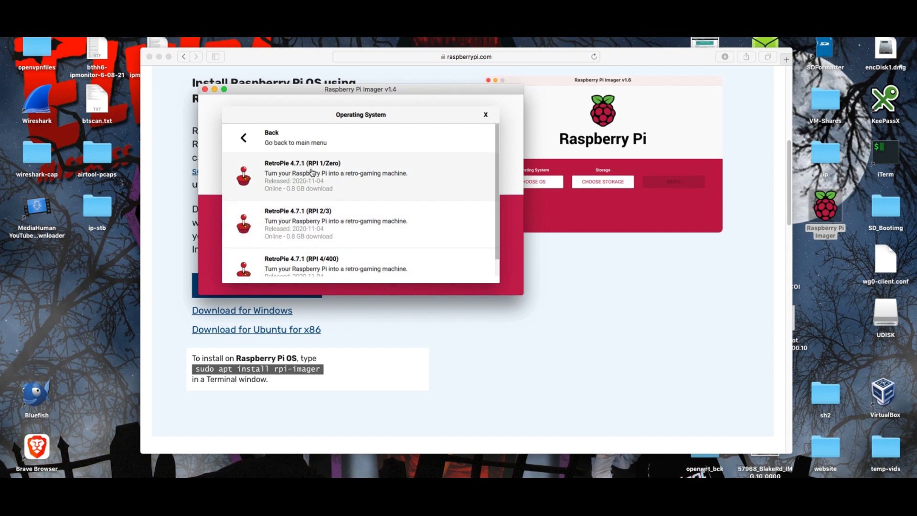
scroll(323, 201, "down", 1)
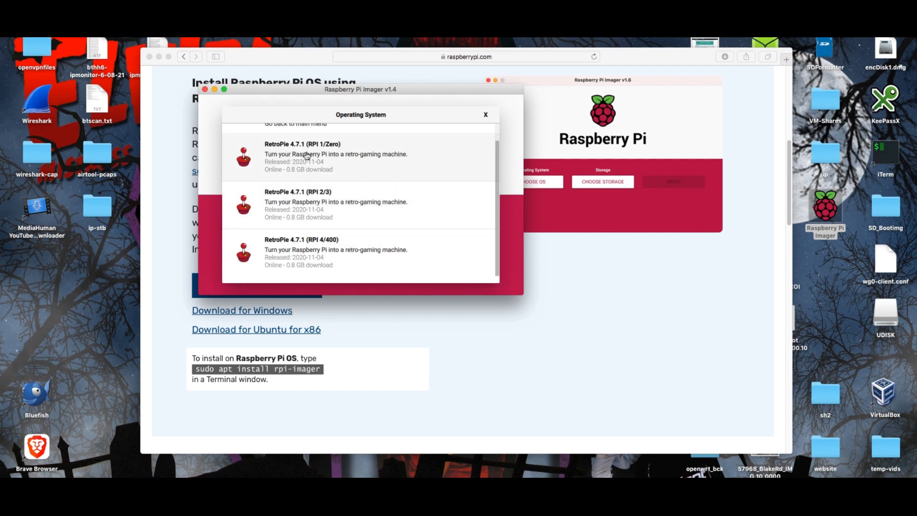
scroll(316, 167, "up", 1)
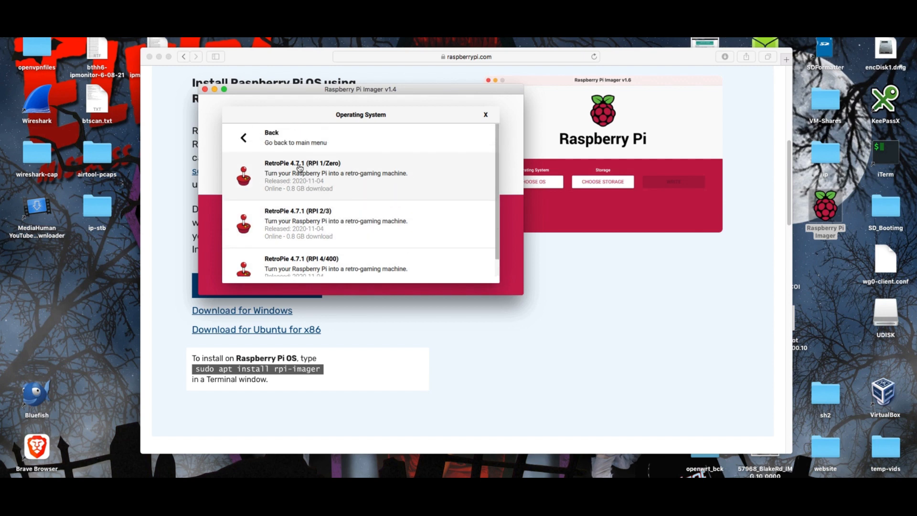
scroll(286, 206, "down", 1)
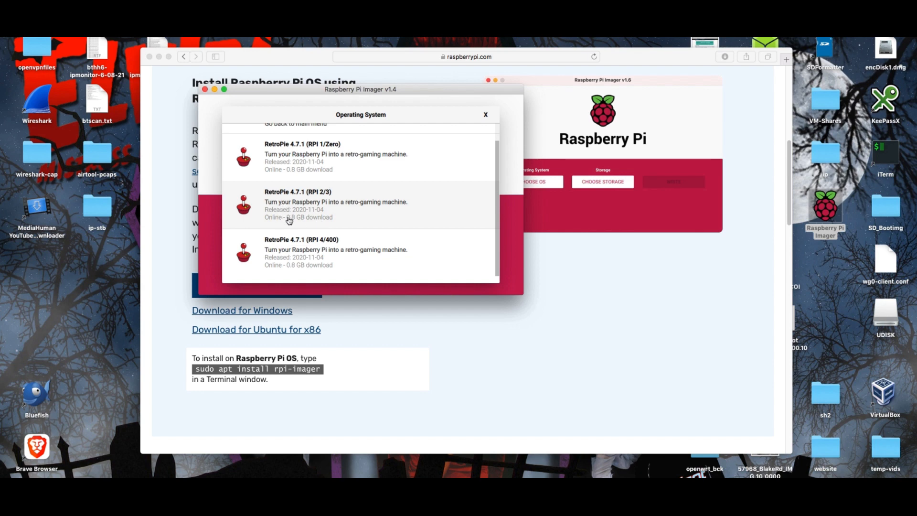
left_click(335, 202)
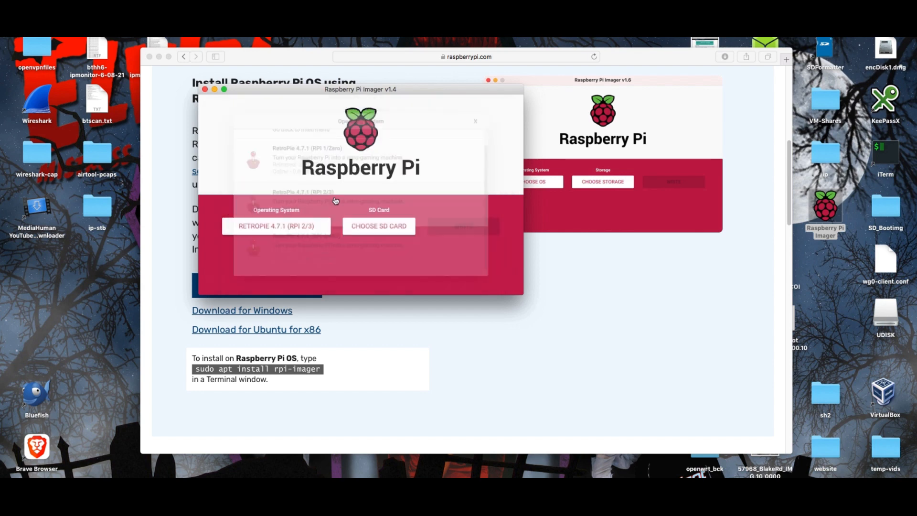
Write the image to the 7.9 GB Mass Storage Device Media, agreeing to erase it and entering the account password.
left_click(381, 231)
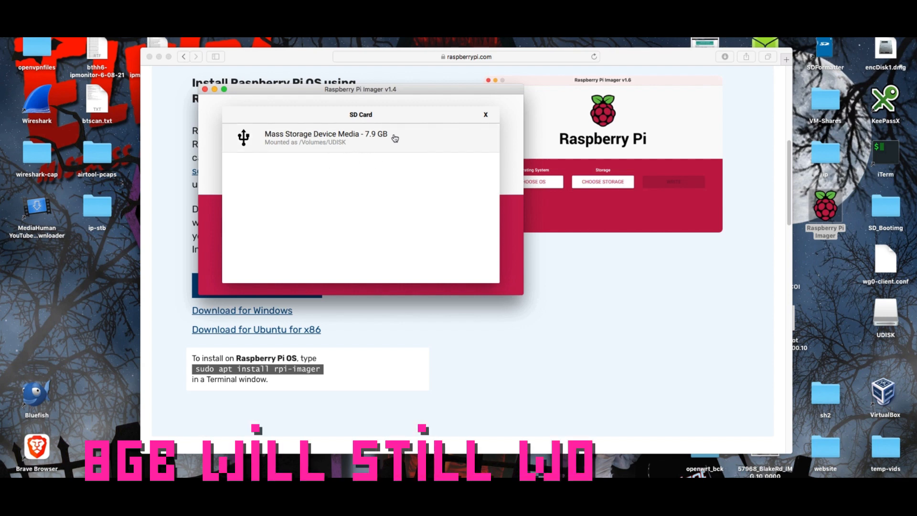
left_click(381, 142)
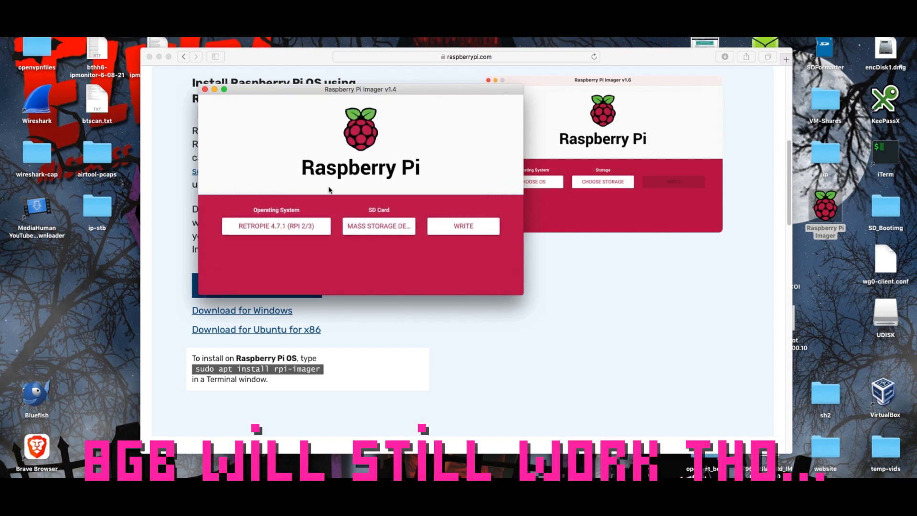
left_click(471, 226)
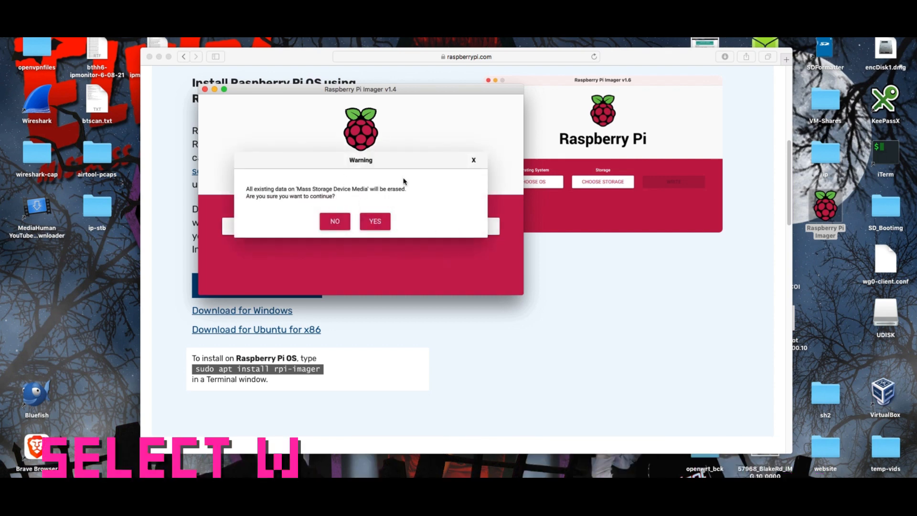
left_click(375, 223)
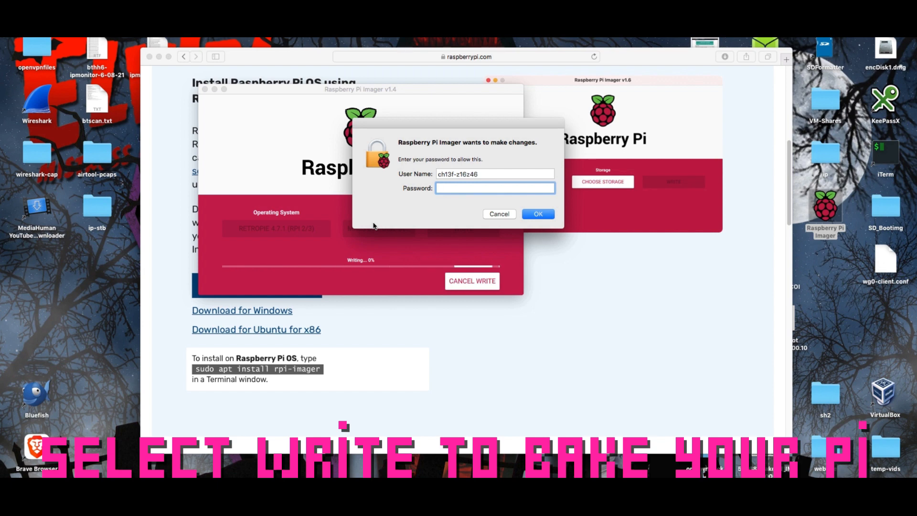
type("•••••••••••••••••")
key("Return")
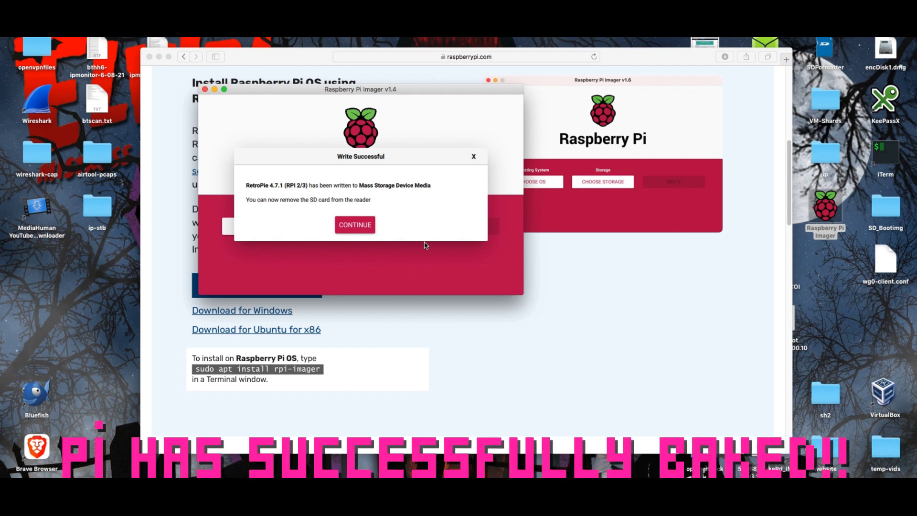
left_click(362, 227)
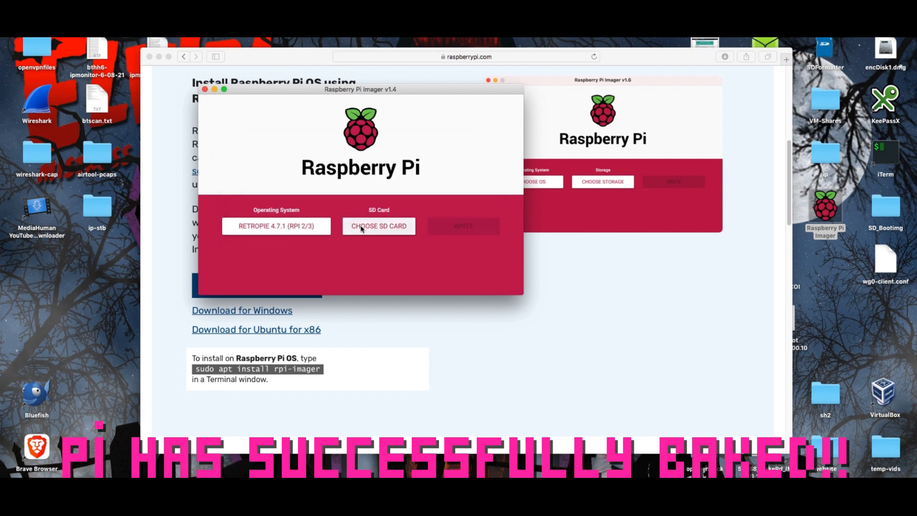